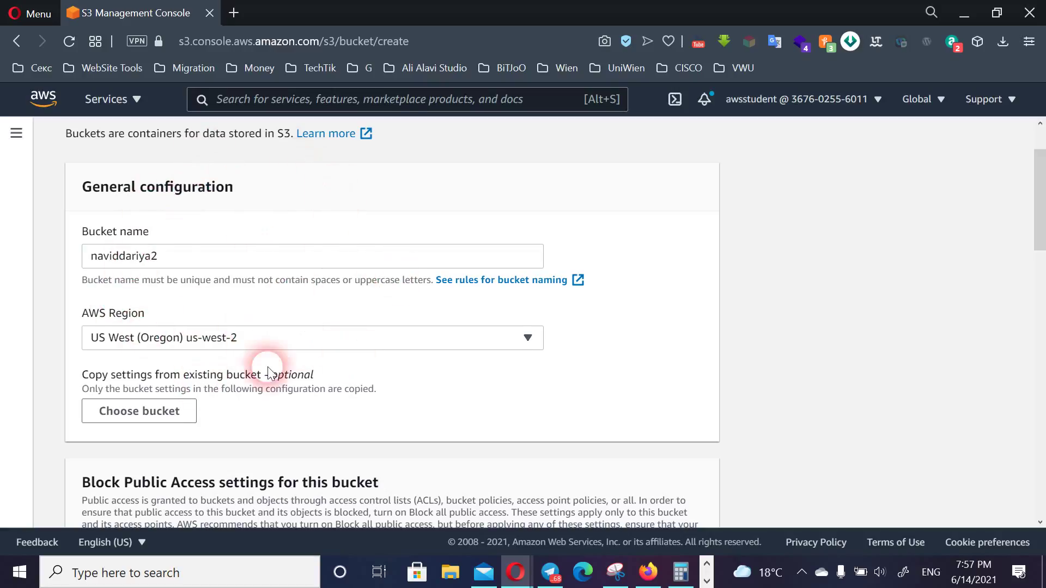
Review the new bucket's general configuration and its Block Public Access settings
{"action": "left_click", "coordinate": [276, 215]}
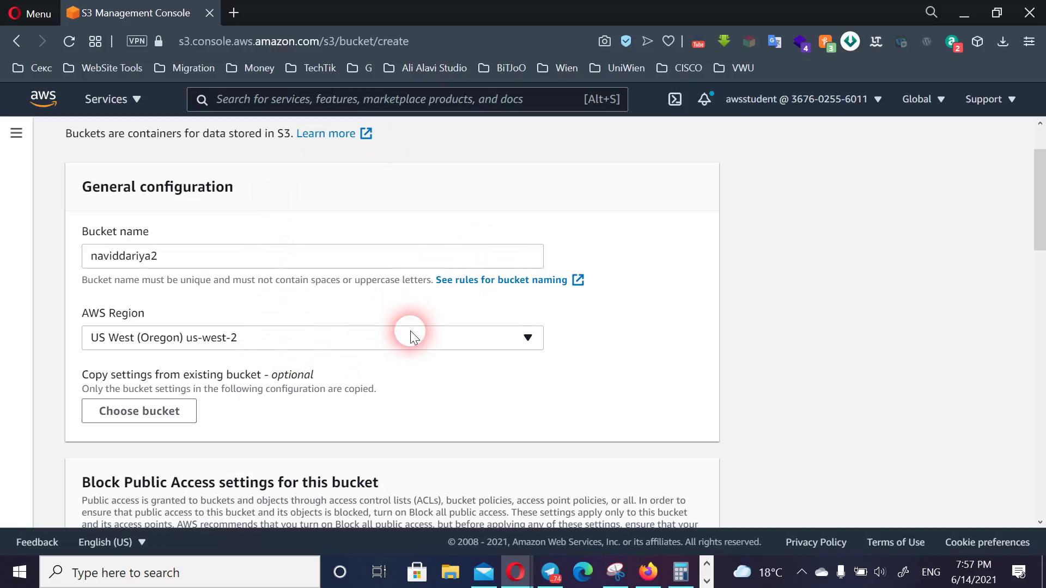
{"action": "left_click", "coordinate": [34, 312]}
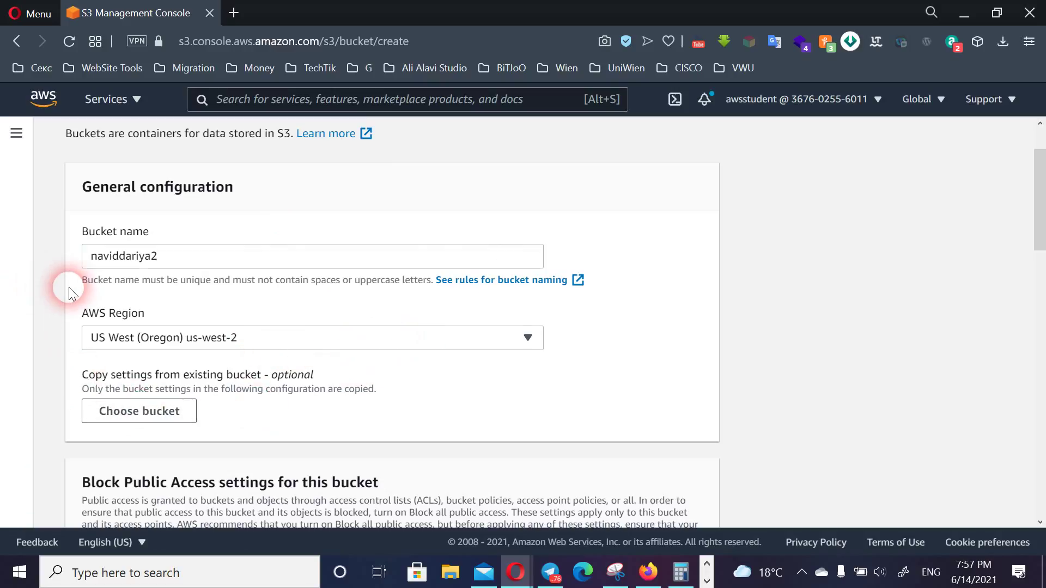
{"action": "scroll", "coordinate": [61, 292], "scroll_direction": "down", "scroll_amount": 6}
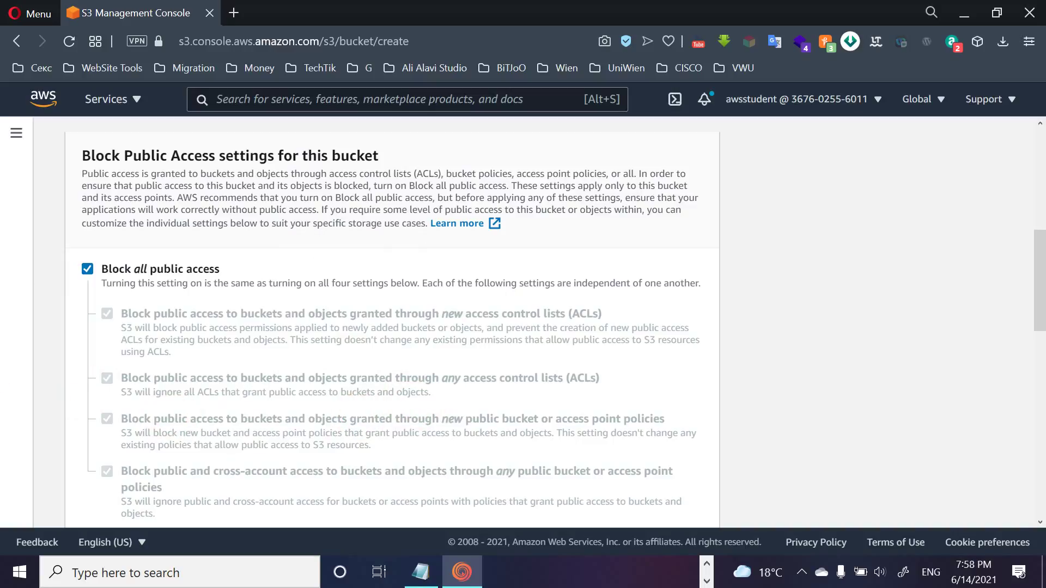
{"action": "scroll", "coordinate": [348, 351], "scroll_direction": "down", "scroll_amount": 2}
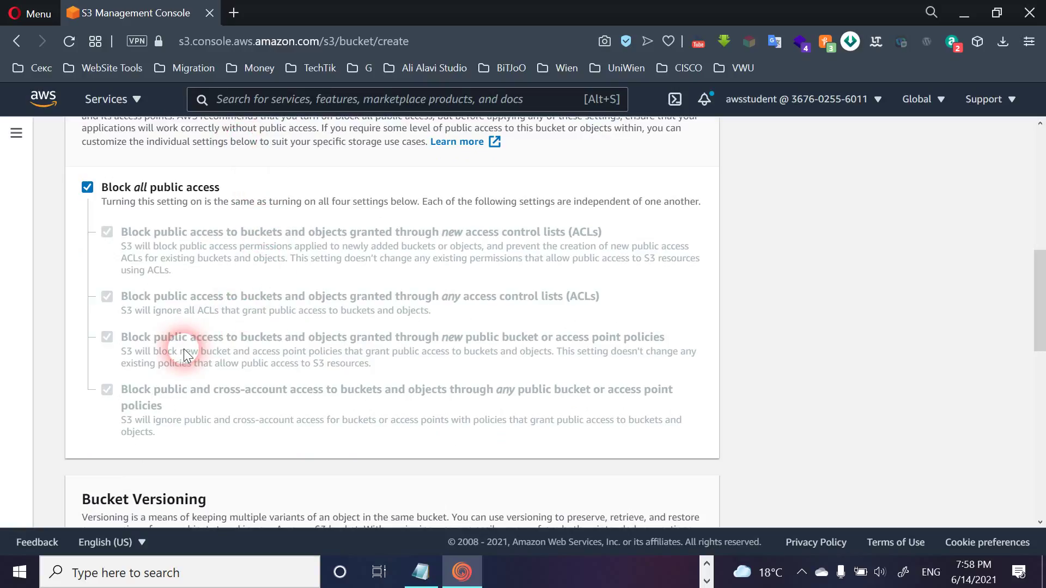
{"action": "scroll", "coordinate": [184, 348], "scroll_direction": "up", "scroll_amount": 2}
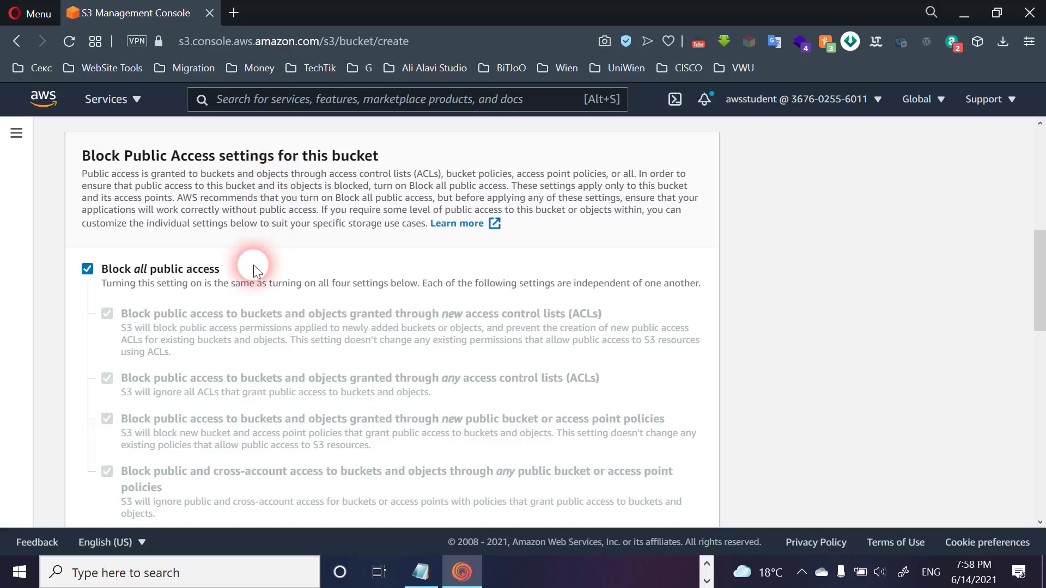
{"action": "scroll", "coordinate": [253, 266], "scroll_direction": "down", "scroll_amount": 2}
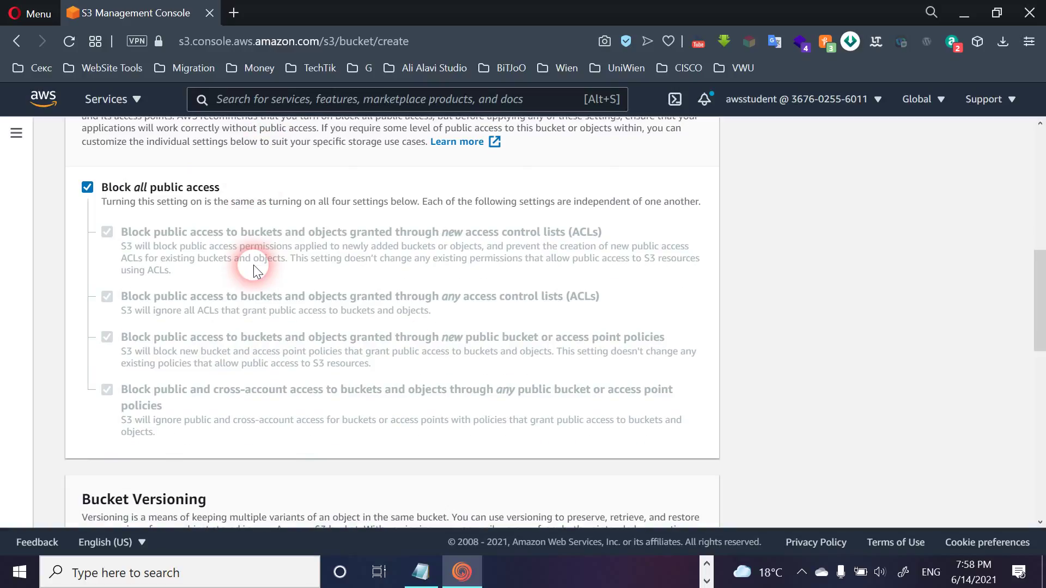
{"action": "scroll", "coordinate": [253, 265], "scroll_direction": "down", "scroll_amount": 3}
{"action": "scroll", "coordinate": [253, 264], "scroll_direction": "up", "scroll_amount": 3}
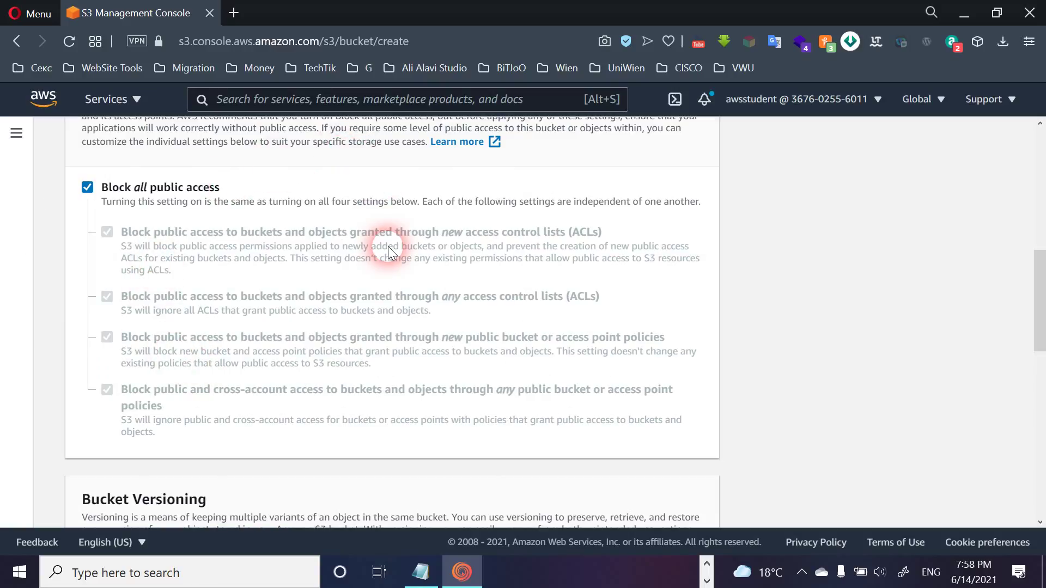
Create the bucket with all public access blocked and with versioning and server-side encryption disabled
{"action": "scroll", "coordinate": [388, 246], "scroll_direction": "down", "scroll_amount": 5}
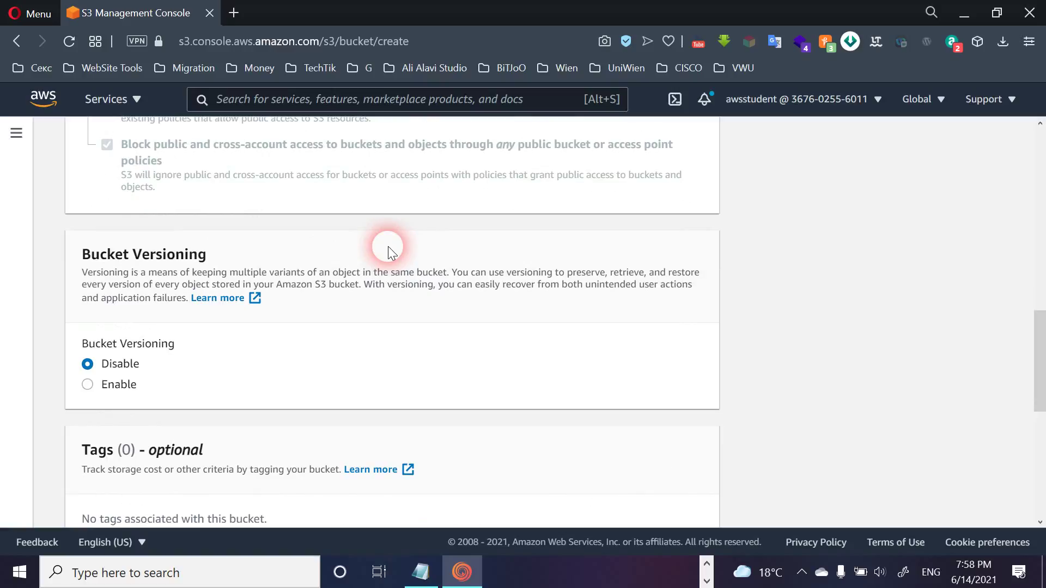
{"action": "scroll", "coordinate": [388, 246], "scroll_direction": "down", "scroll_amount": 2}
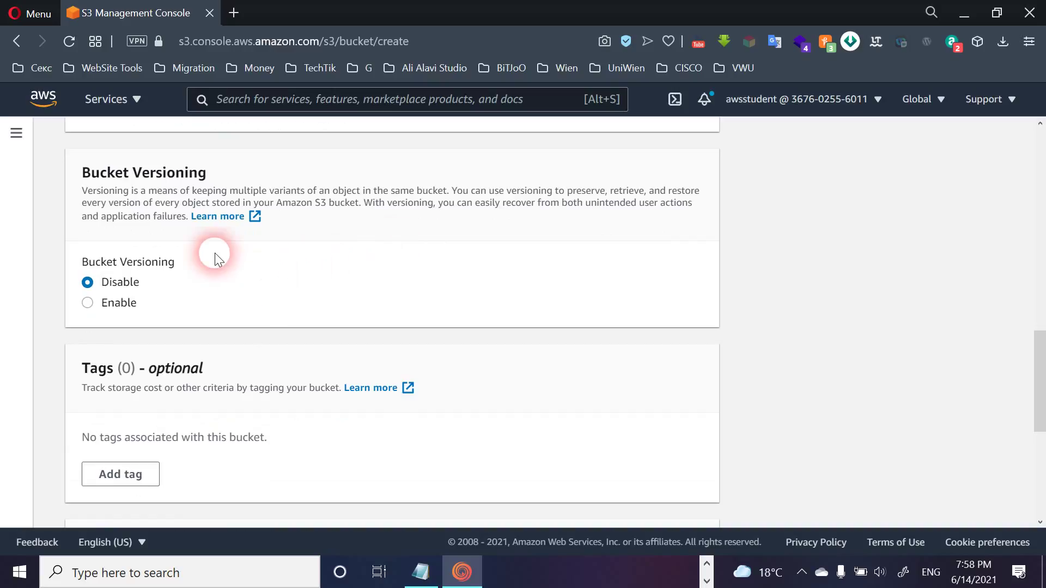
{"action": "scroll", "coordinate": [396, 268], "scroll_direction": "down", "scroll_amount": 1}
{"action": "scroll", "coordinate": [395, 268], "scroll_direction": "down", "scroll_amount": 3}
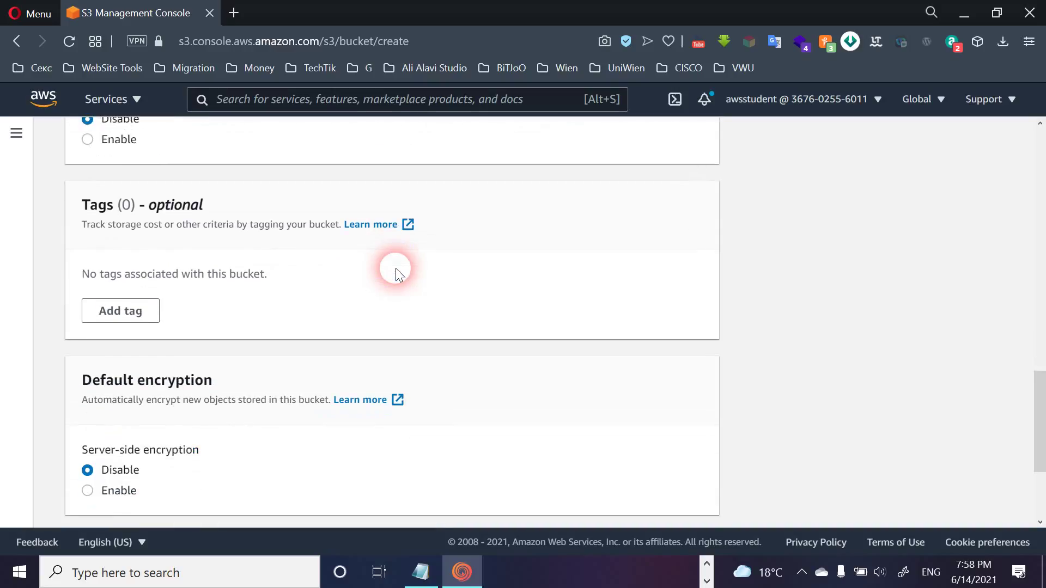
{"action": "scroll", "coordinate": [345, 250], "scroll_direction": "down", "scroll_amount": 3}
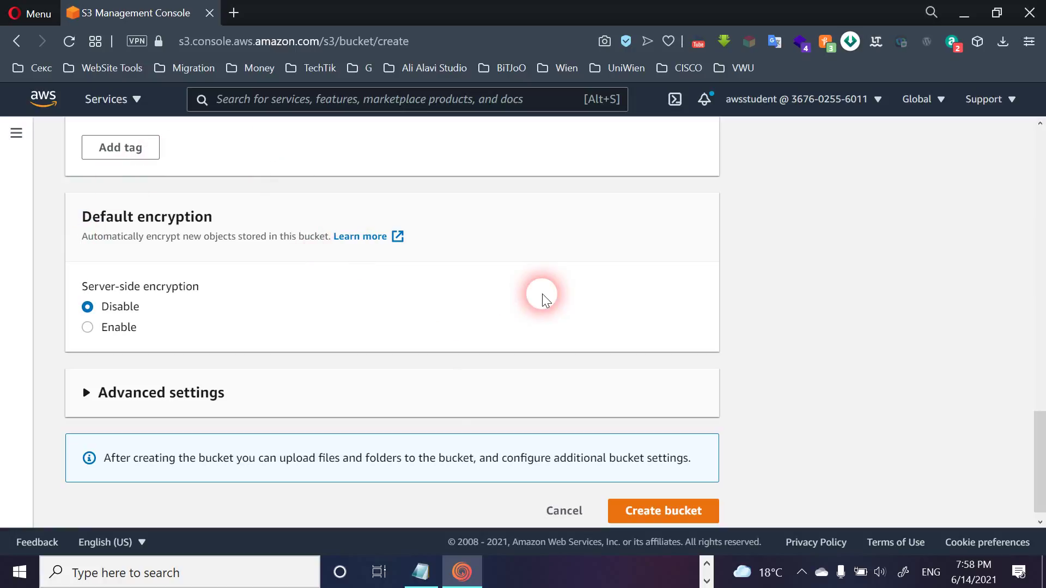
{"action": "scroll", "coordinate": [541, 293], "scroll_direction": "down", "scroll_amount": 1}
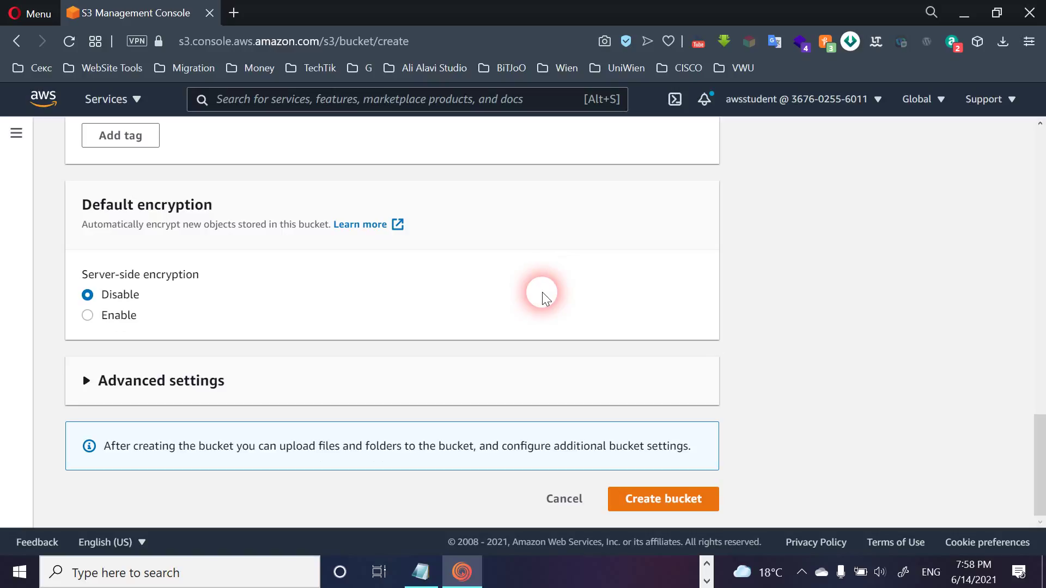
{"action": "left_click", "coordinate": [697, 499]}
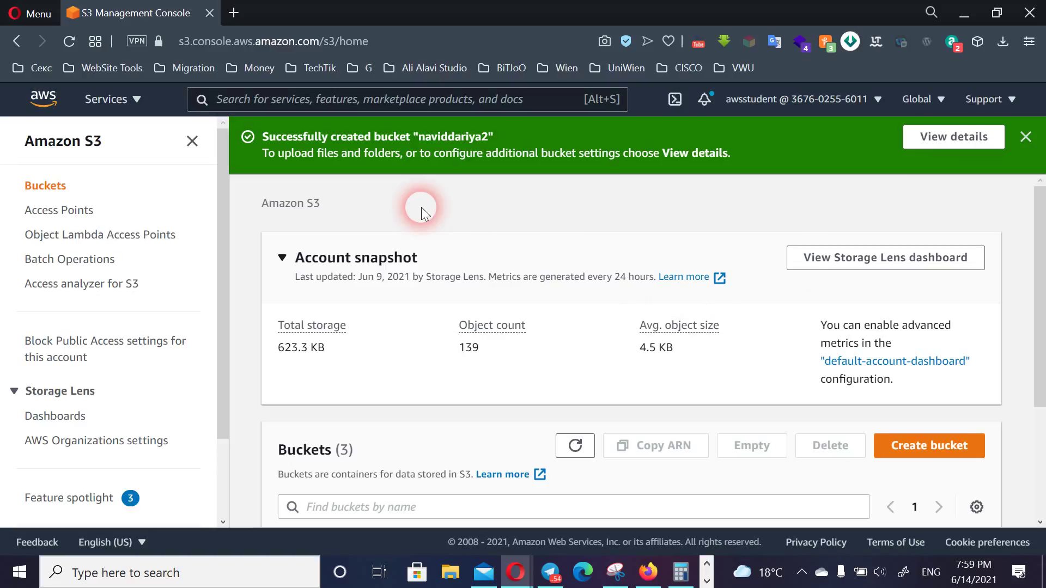
Open the newly created US West (Oregon) bucket from the bucket list
{"action": "scroll", "coordinate": [246, 243], "scroll_direction": "down", "scroll_amount": 3}
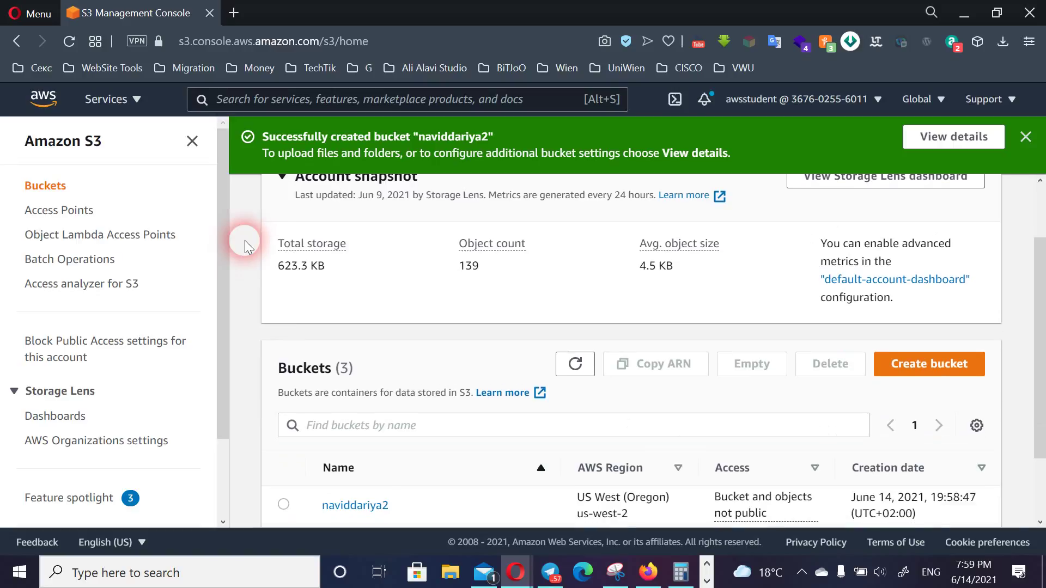
{"action": "scroll", "coordinate": [245, 242], "scroll_direction": "up", "scroll_amount": 3}
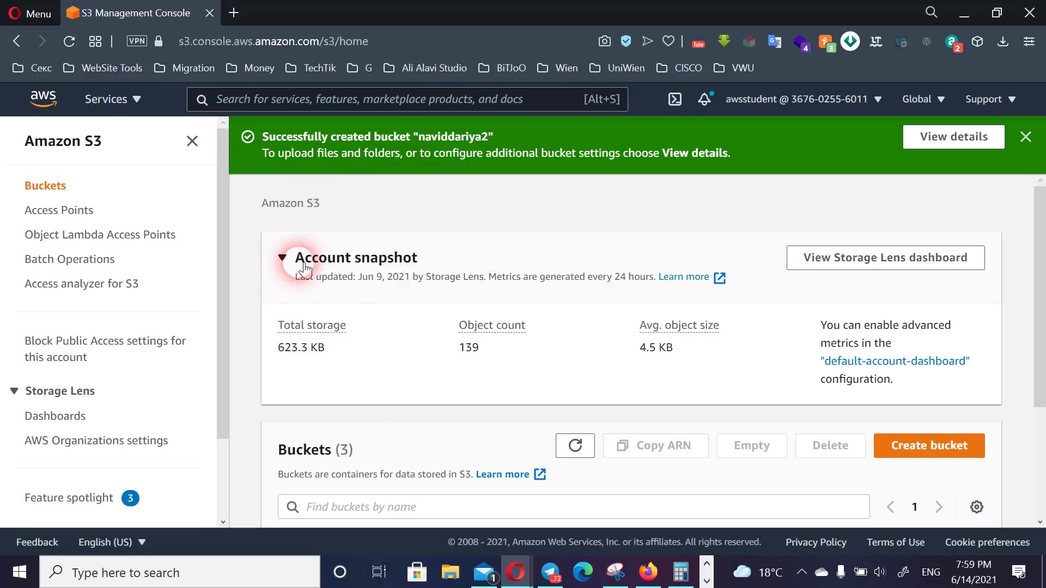
{"action": "scroll", "coordinate": [587, 265], "scroll_direction": "down", "scroll_amount": 3}
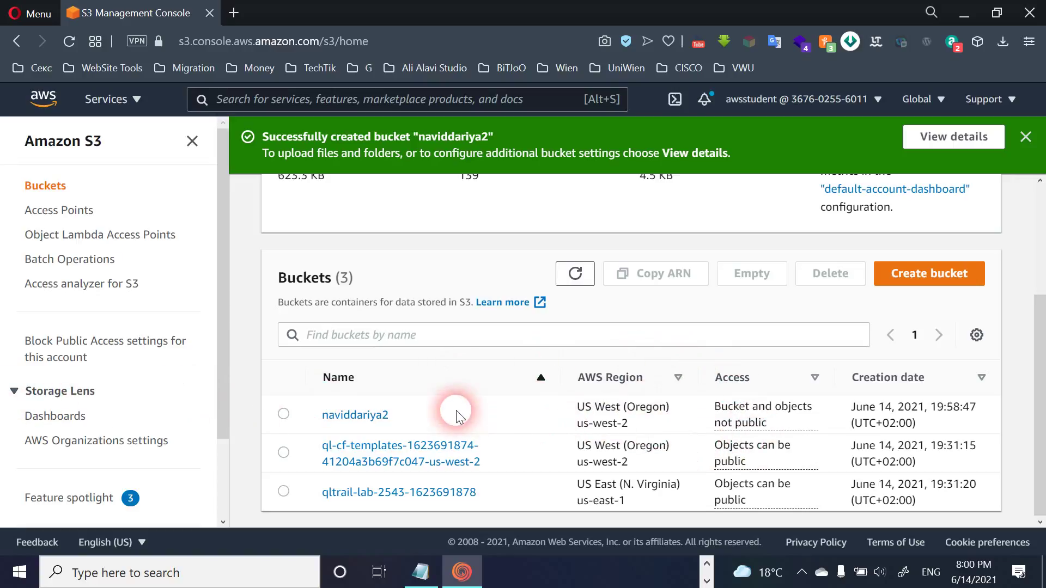
{"action": "left_click", "coordinate": [355, 416]}
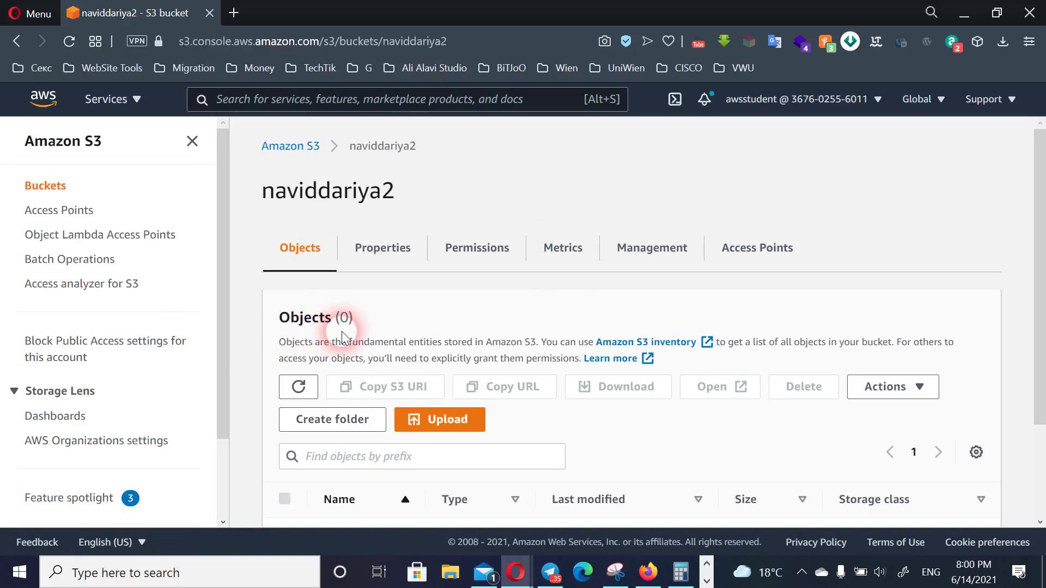
Look over the bucket's object list and start an upload into the bucket
{"action": "scroll", "coordinate": [551, 299], "scroll_direction": "down", "scroll_amount": 3}
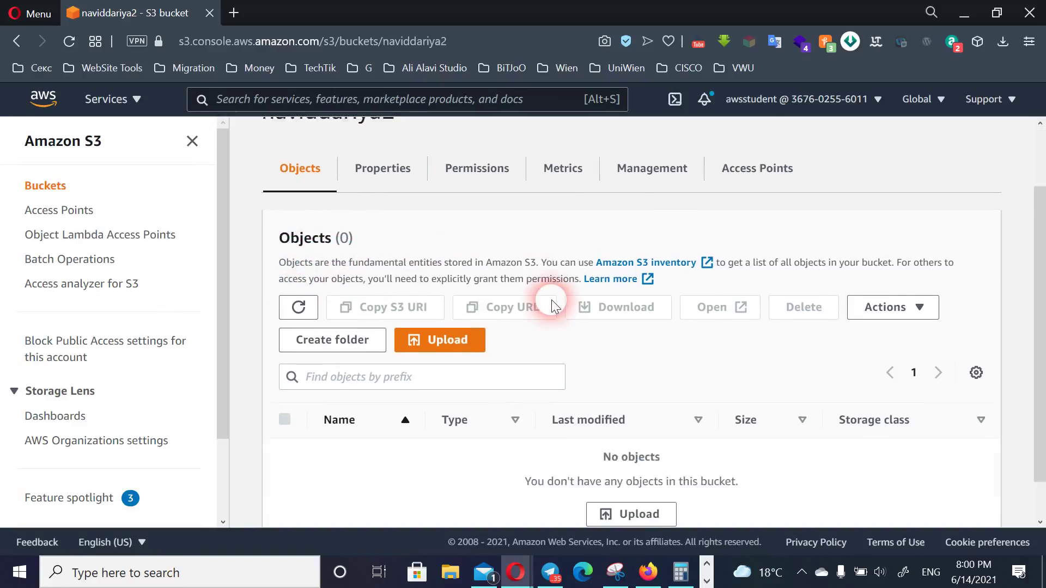
{"action": "scroll", "coordinate": [551, 299], "scroll_direction": "up", "scroll_amount": 3}
{"action": "scroll", "coordinate": [551, 299], "scroll_direction": "down", "scroll_amount": 3}
{"action": "scroll", "coordinate": [551, 299], "scroll_direction": "up", "scroll_amount": 3}
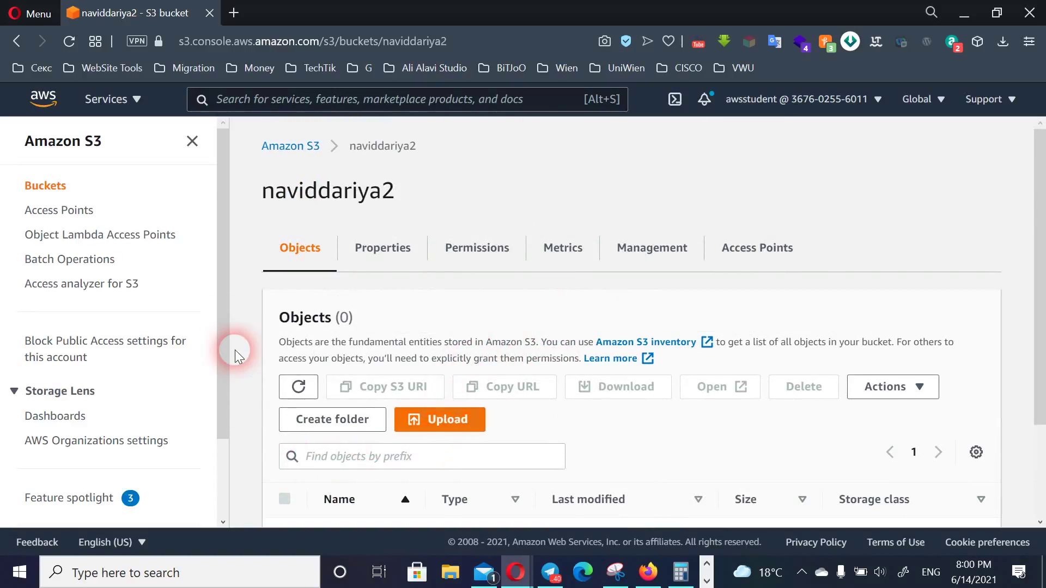
{"action": "scroll", "coordinate": [469, 305], "scroll_direction": "down", "scroll_amount": 3}
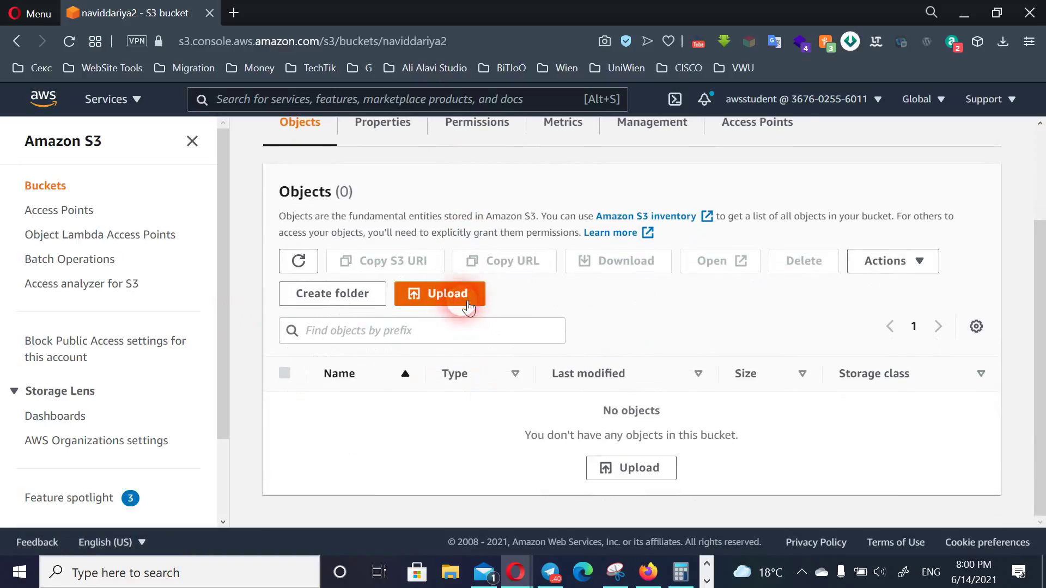
{"action": "left_click", "coordinate": [438, 295]}
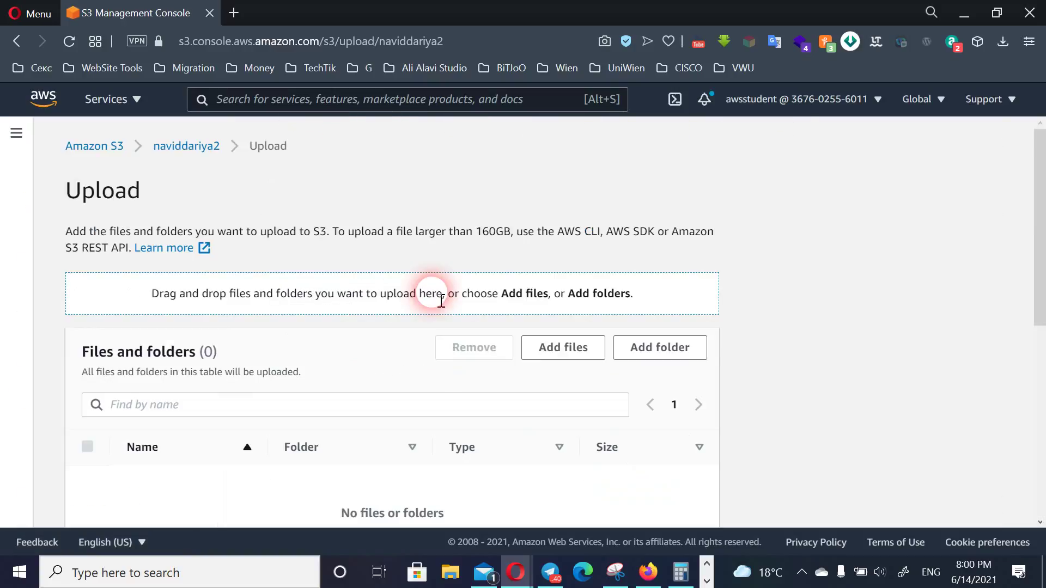
Examine the upload page's files and folders list, destination, permissions and properties sections
{"action": "scroll", "coordinate": [381, 316], "scroll_direction": "down", "scroll_amount": 2}
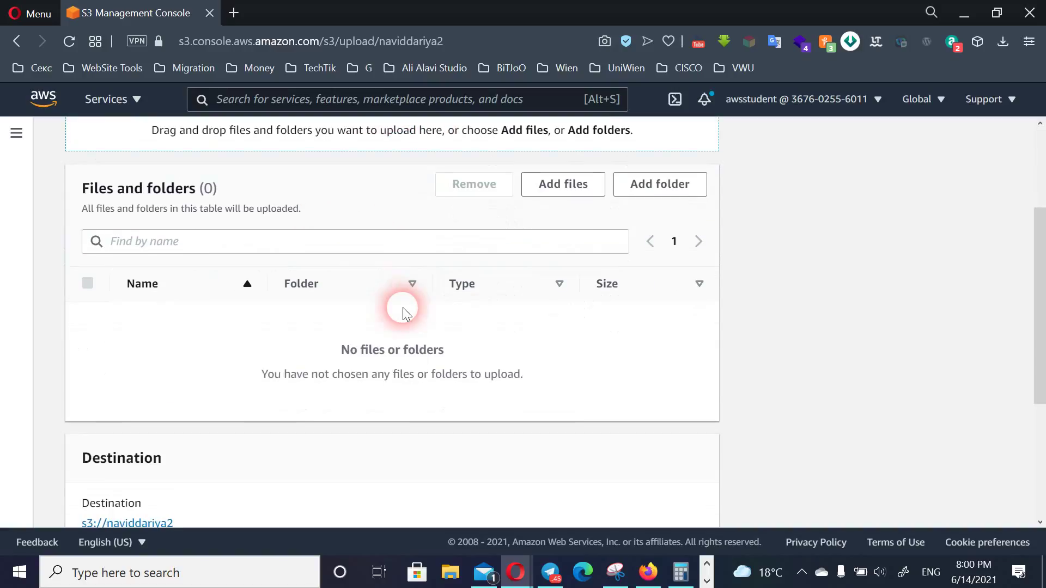
{"action": "scroll", "coordinate": [403, 307], "scroll_direction": "up", "scroll_amount": 2}
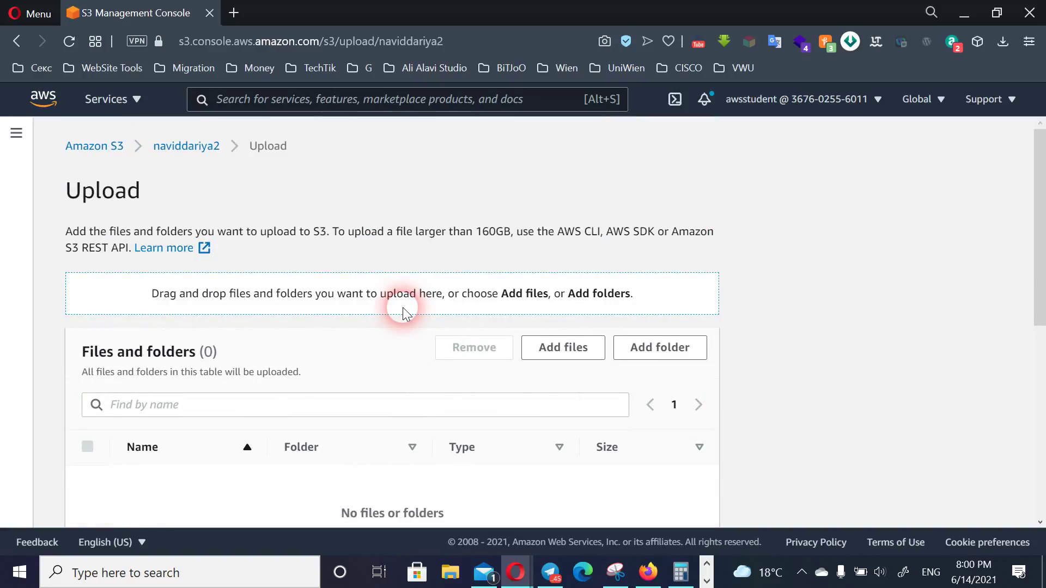
{"action": "scroll", "coordinate": [403, 307], "scroll_direction": "down", "scroll_amount": 2}
{"action": "scroll", "coordinate": [404, 307], "scroll_direction": "down", "scroll_amount": 5}
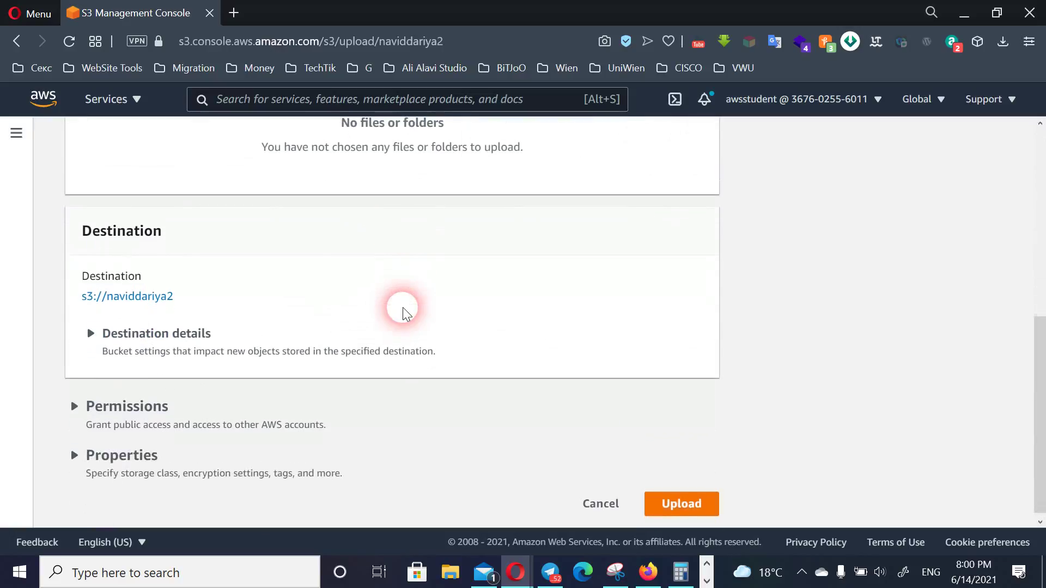
{"action": "scroll", "coordinate": [403, 307], "scroll_direction": "up", "scroll_amount": 6}
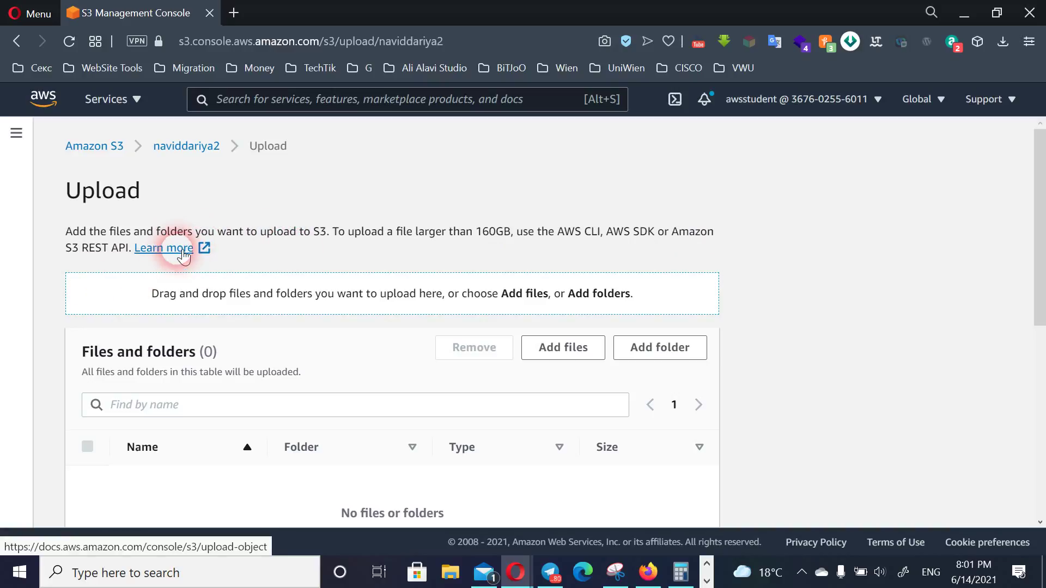
{"action": "scroll", "coordinate": [519, 217], "scroll_direction": "down", "scroll_amount": 7}
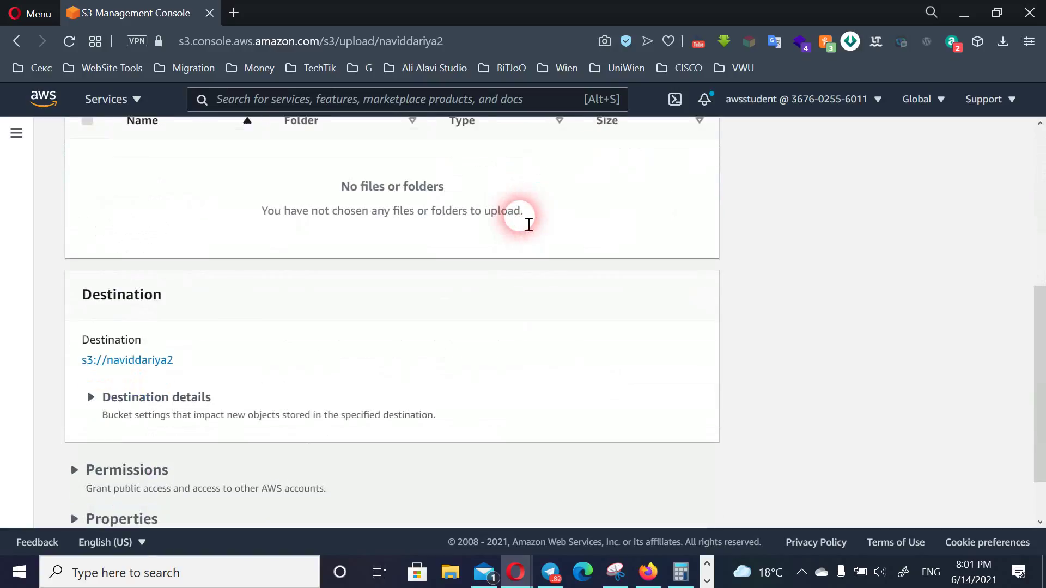
{"action": "scroll", "coordinate": [520, 216], "scroll_direction": "up", "scroll_amount": 7}
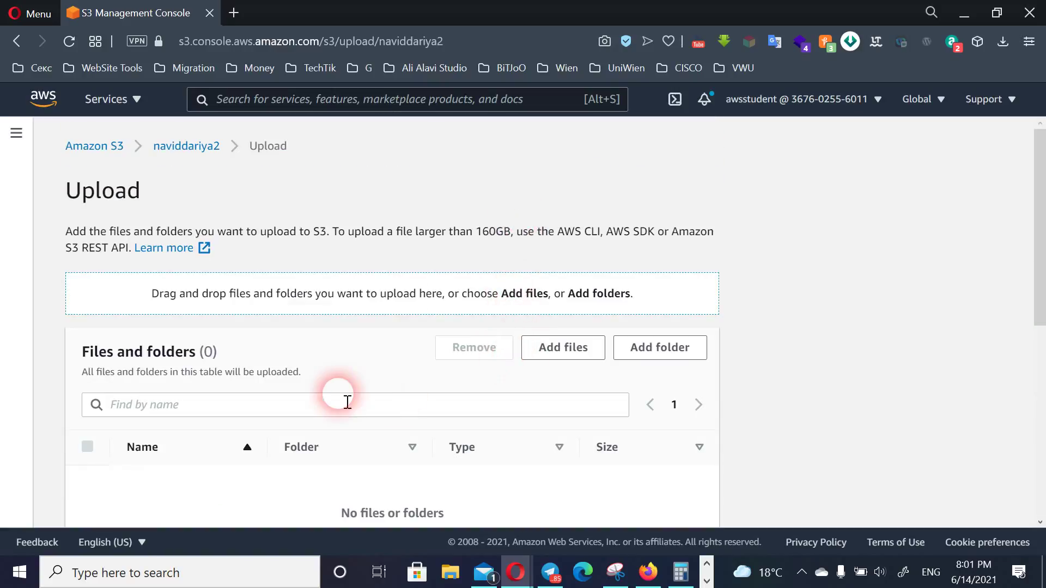
{"action": "scroll", "coordinate": [493, 262], "scroll_direction": "down", "scroll_amount": 3}
{"action": "scroll", "coordinate": [493, 261], "scroll_direction": "down", "scroll_amount": 4}
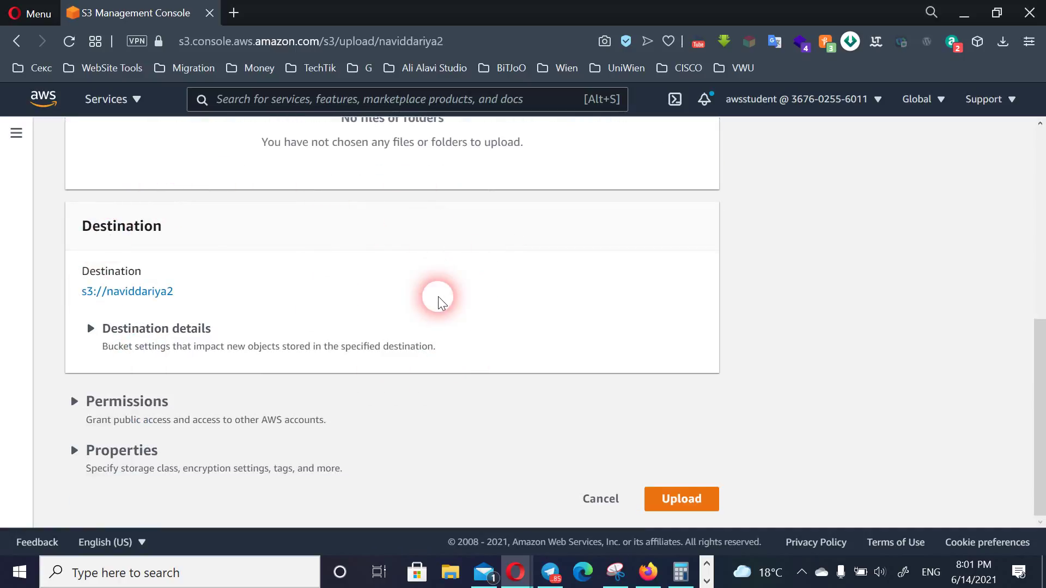
Add new-report.png from the Downloads folder and upload it to the bucket
{"action": "scroll", "coordinate": [365, 252], "scroll_direction": "up", "scroll_amount": 4}
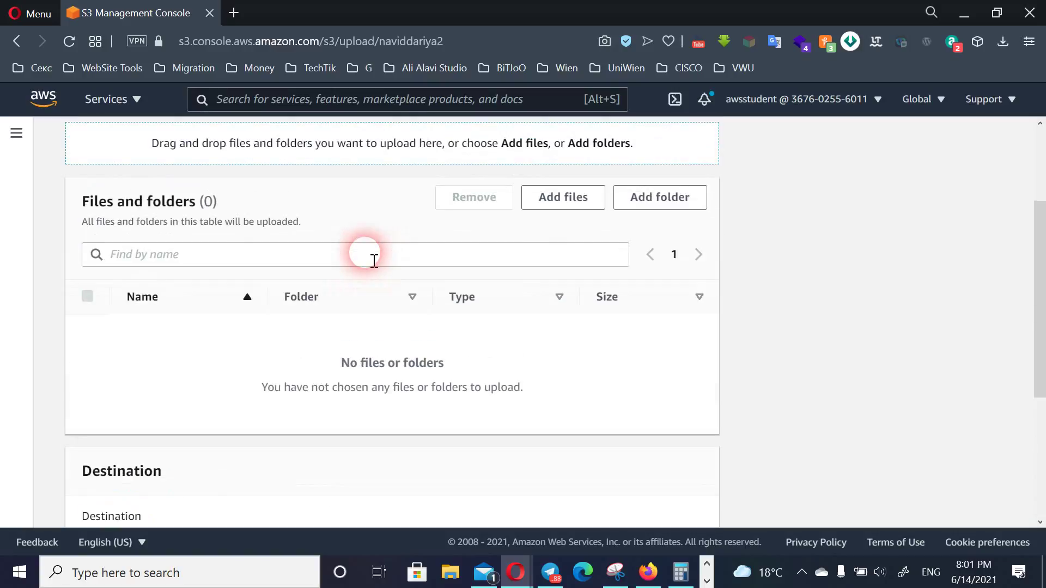
{"action": "left_click", "coordinate": [573, 200]}
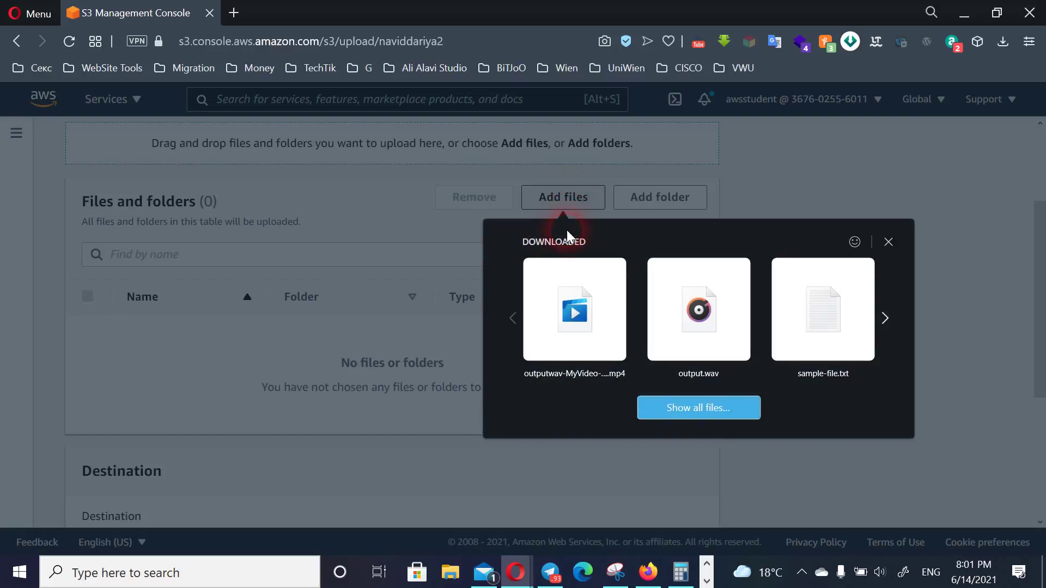
{"action": "left_click", "coordinate": [697, 416]}
{"action": "left_click", "coordinate": [721, 411]}
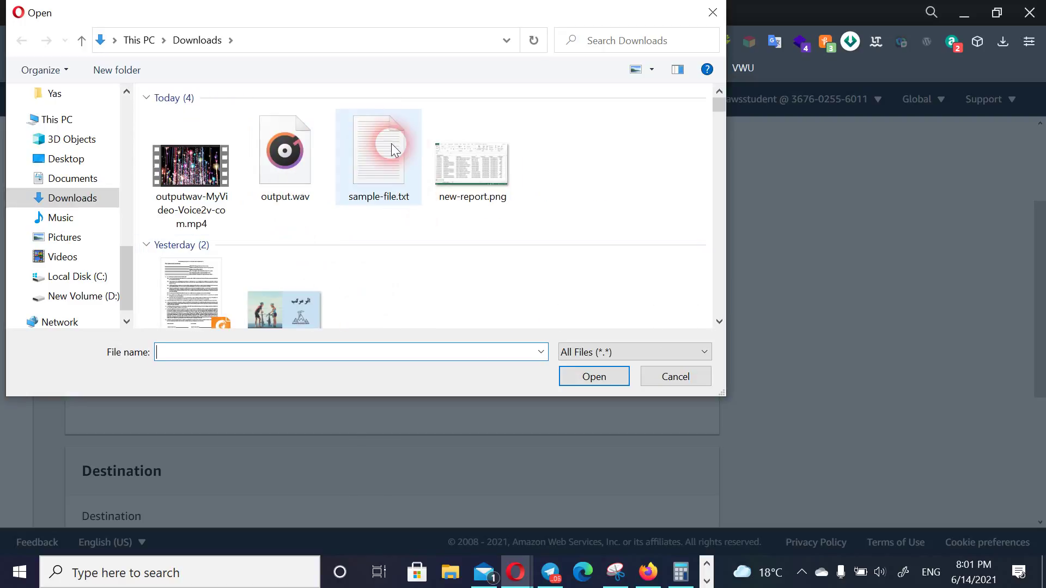
{"action": "left_click", "coordinate": [479, 155]}
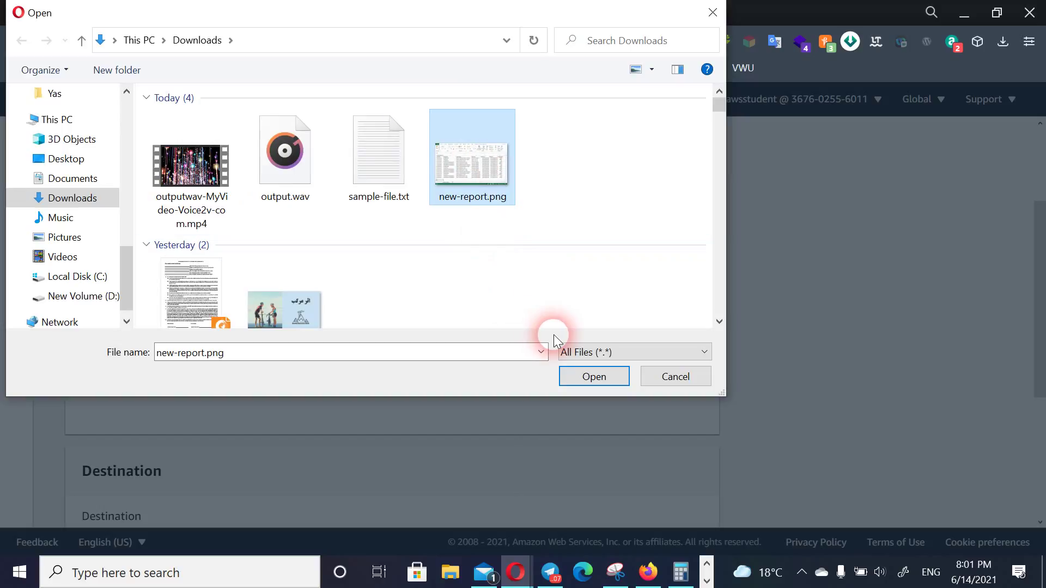
{"action": "left_click", "coordinate": [592, 376]}
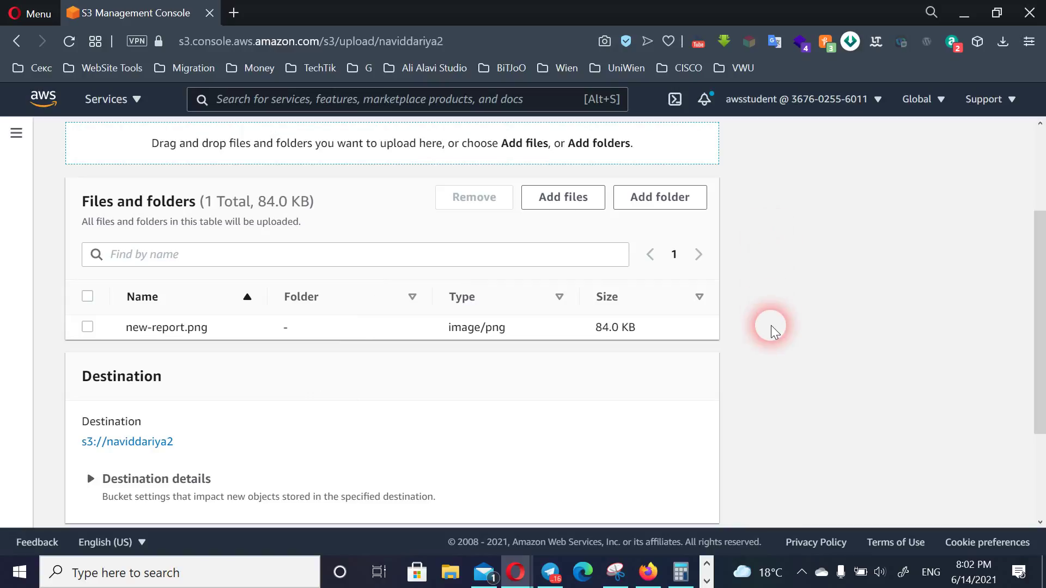
{"action": "scroll", "coordinate": [774, 331], "scroll_direction": "down", "scroll_amount": 3}
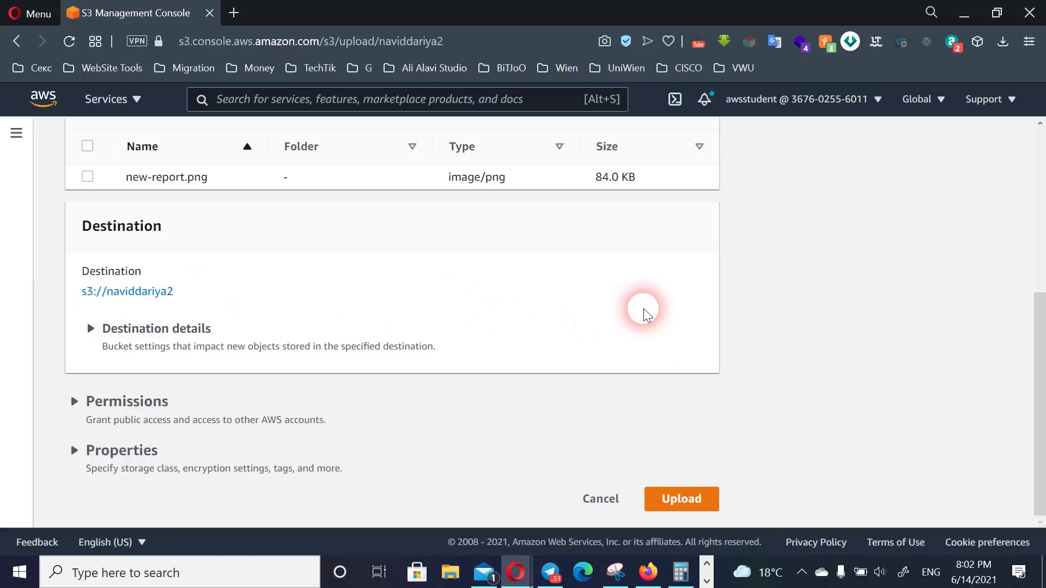
{"action": "left_click", "coordinate": [688, 499]}
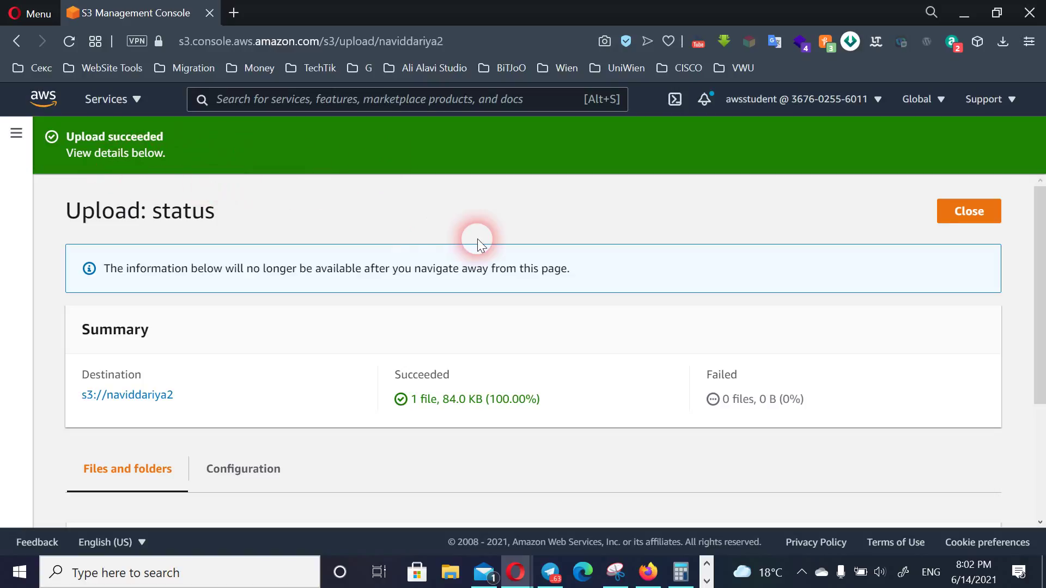
Review the upload status page's summary and its files and folders list for the uploaded file
{"action": "scroll", "coordinate": [477, 239], "scroll_direction": "down", "scroll_amount": 3}
{"action": "scroll", "coordinate": [478, 238], "scroll_direction": "up", "scroll_amount": 3}
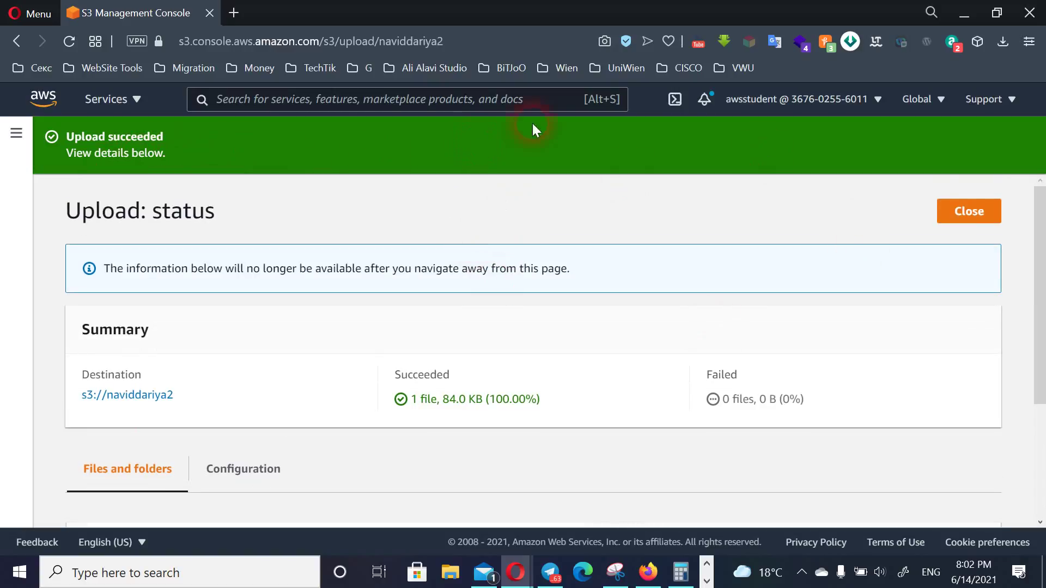
{"action": "scroll", "coordinate": [446, 295], "scroll_direction": "down", "scroll_amount": 1}
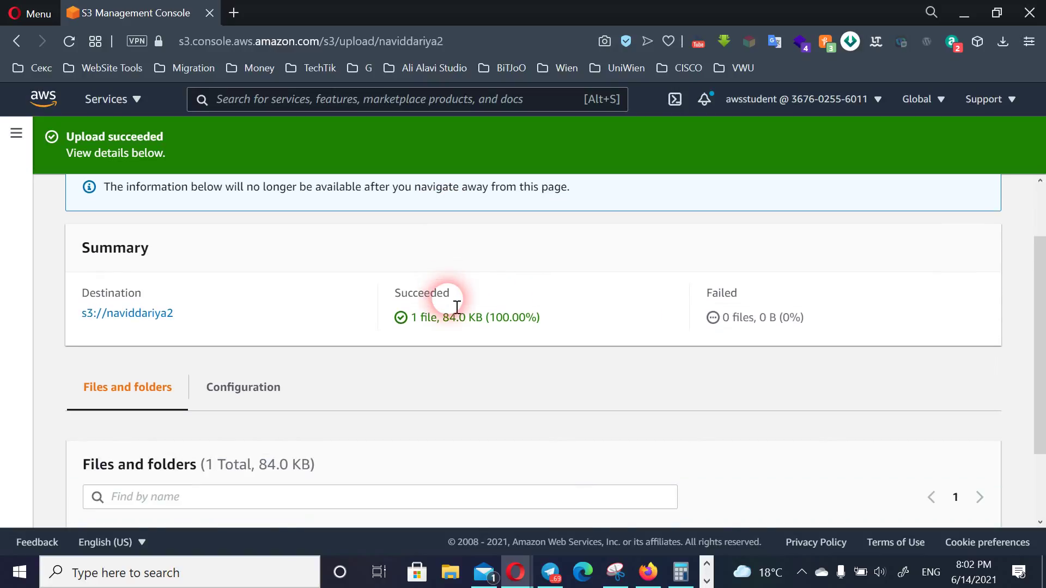
{"action": "scroll", "coordinate": [448, 299], "scroll_direction": "down", "scroll_amount": 1}
{"action": "scroll", "coordinate": [448, 298], "scroll_direction": "up", "scroll_amount": 2}
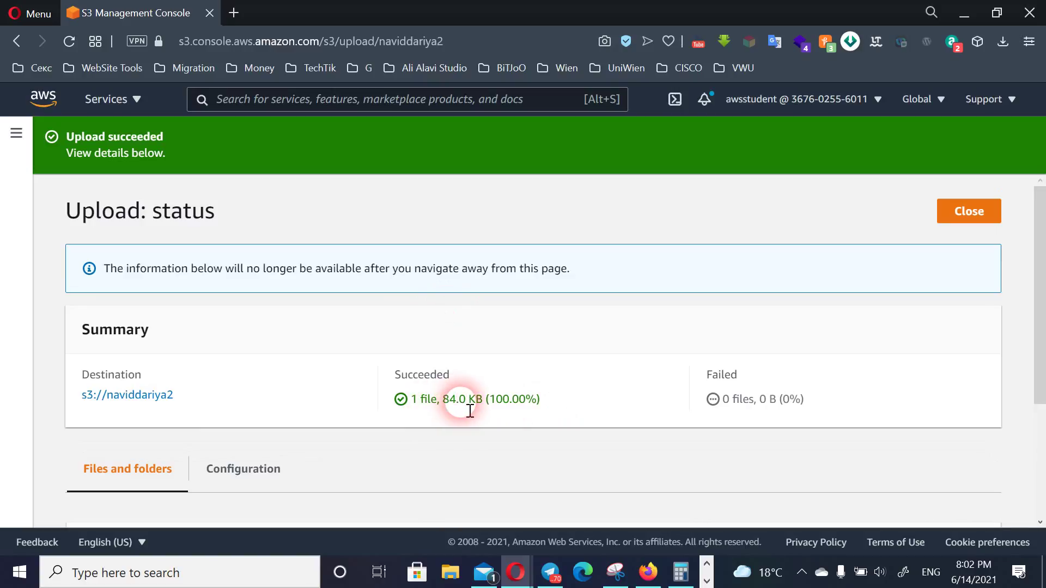
{"action": "scroll", "coordinate": [227, 329], "scroll_direction": "down", "scroll_amount": 3}
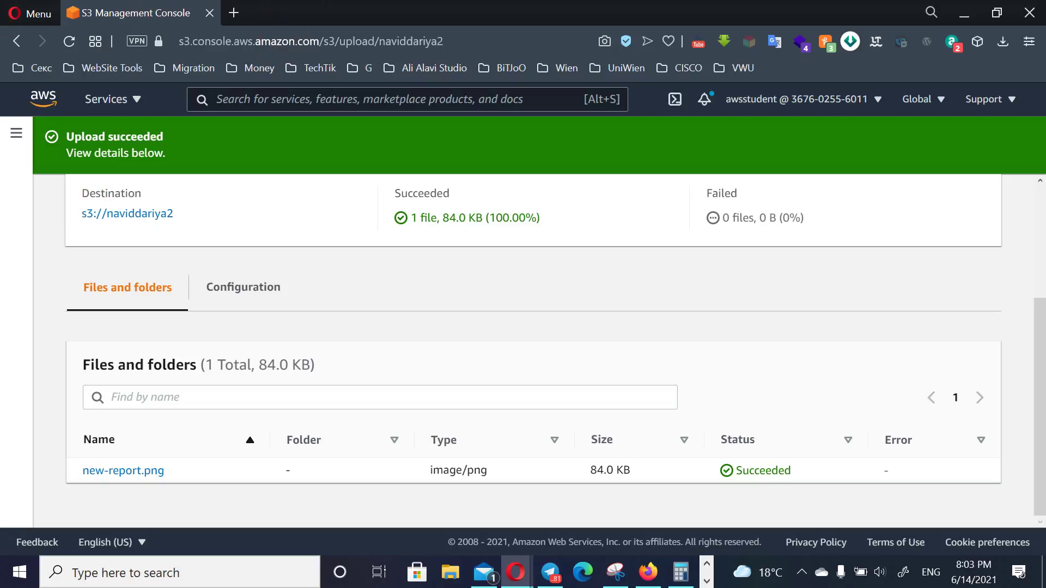
{"action": "scroll", "coordinate": [533, 349], "scroll_direction": "up", "scroll_amount": 4}
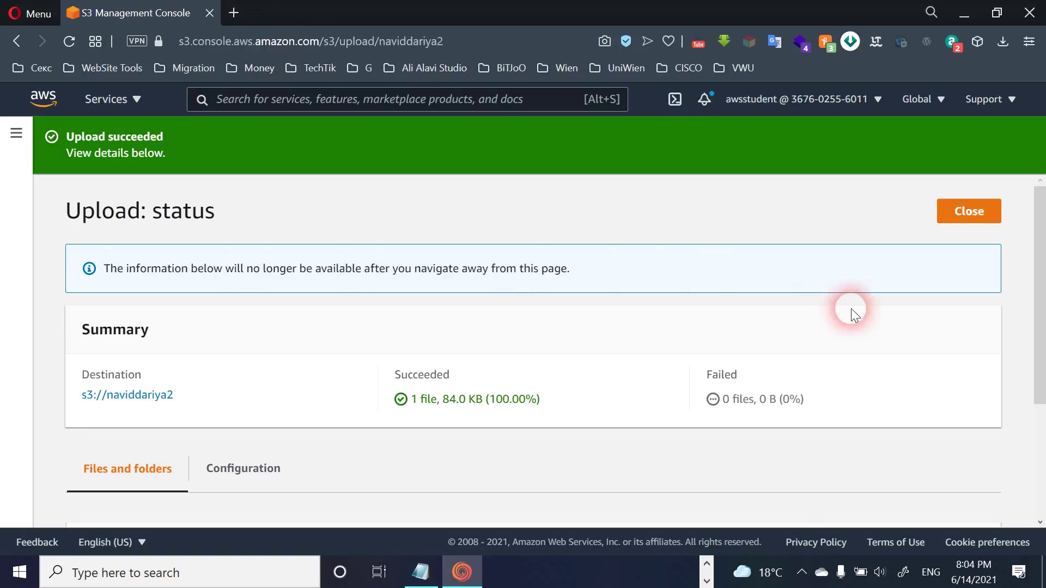
Close the upload status page and open new-report.png from the bucket's object list
{"action": "left_click", "coordinate": [987, 220]}
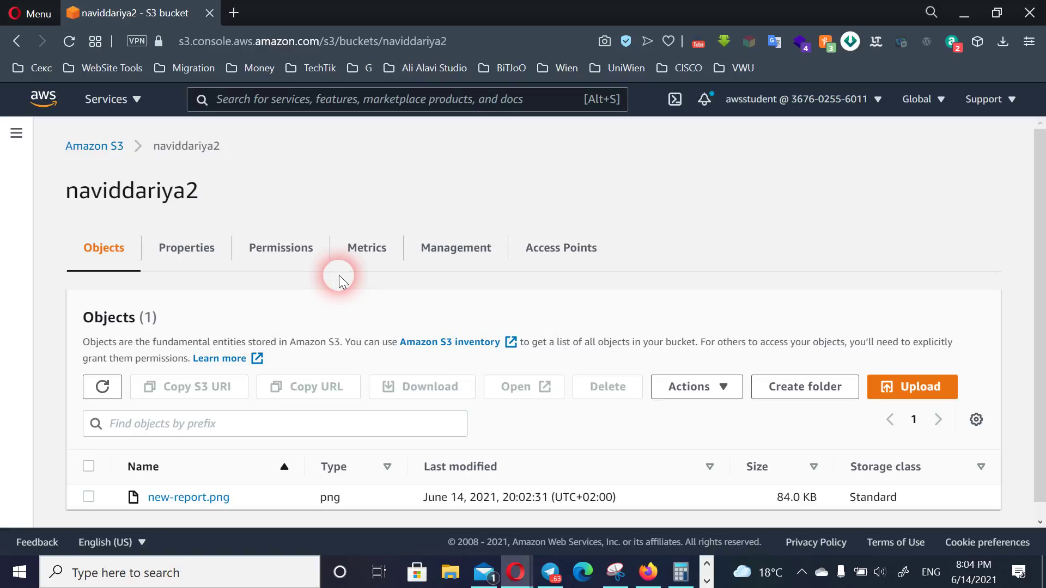
{"action": "scroll", "coordinate": [339, 276], "scroll_direction": "down", "scroll_amount": 1}
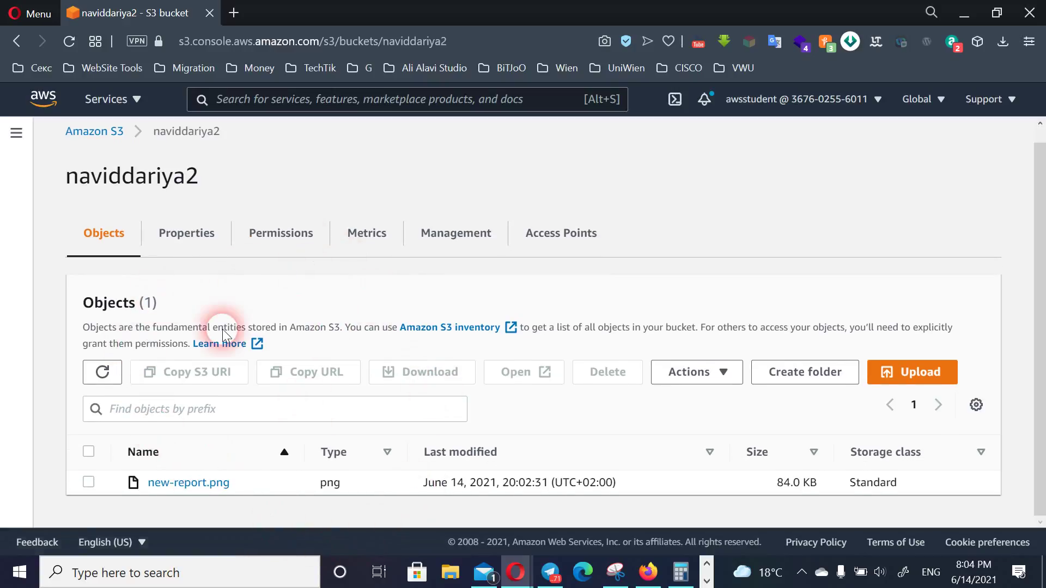
{"action": "left_click", "coordinate": [204, 486]}
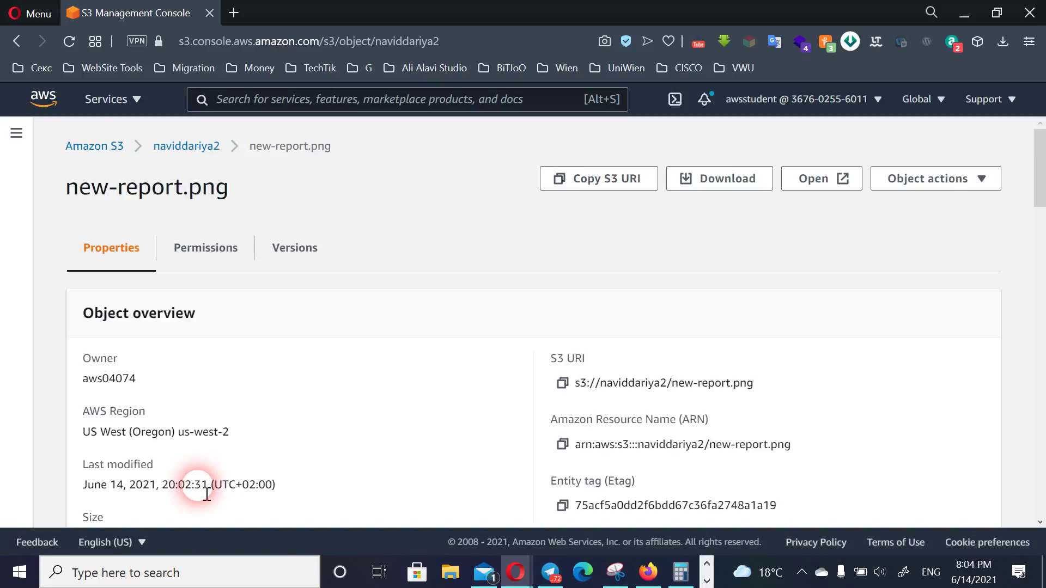
Examine the properties of new-report.png, including its region, size, key, S3 URI, ARN, object URL and the object management overview
{"action": "scroll", "coordinate": [453, 317], "scroll_direction": "down", "scroll_amount": 5}
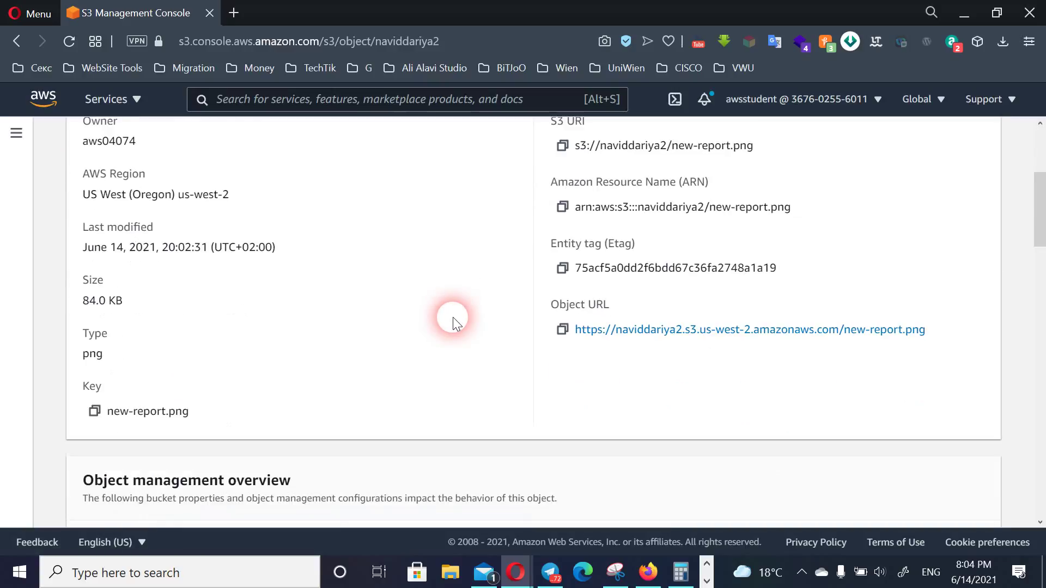
{"action": "scroll", "coordinate": [453, 317], "scroll_direction": "up", "scroll_amount": 3}
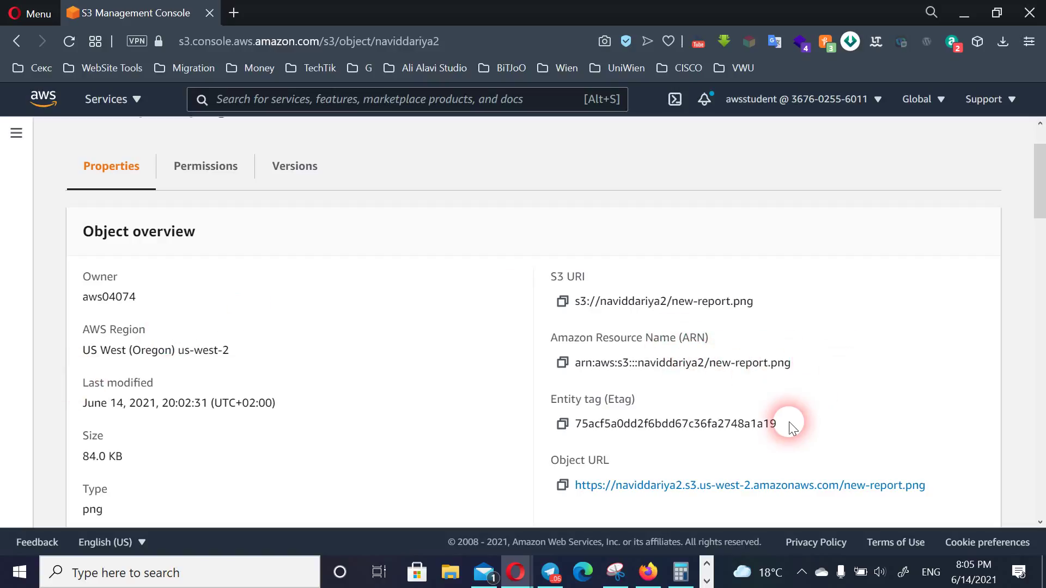
{"action": "scroll", "coordinate": [409, 338], "scroll_direction": "down", "scroll_amount": 3}
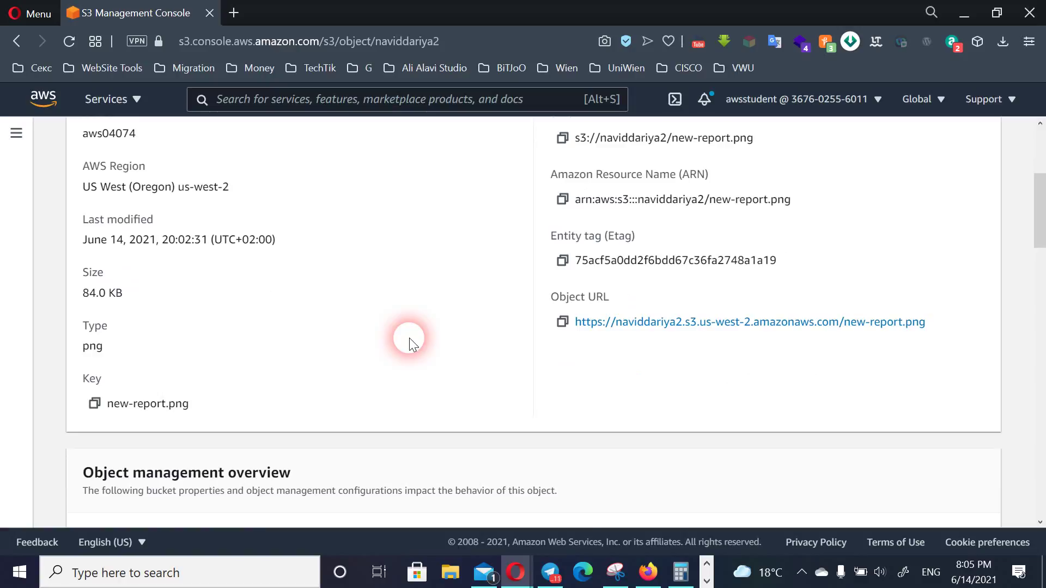
{"action": "scroll", "coordinate": [409, 338], "scroll_direction": "down", "scroll_amount": 6}
{"action": "scroll", "coordinate": [409, 337], "scroll_direction": "up", "scroll_amount": 6}
{"action": "scroll", "coordinate": [410, 339], "scroll_direction": "up", "scroll_amount": 3}
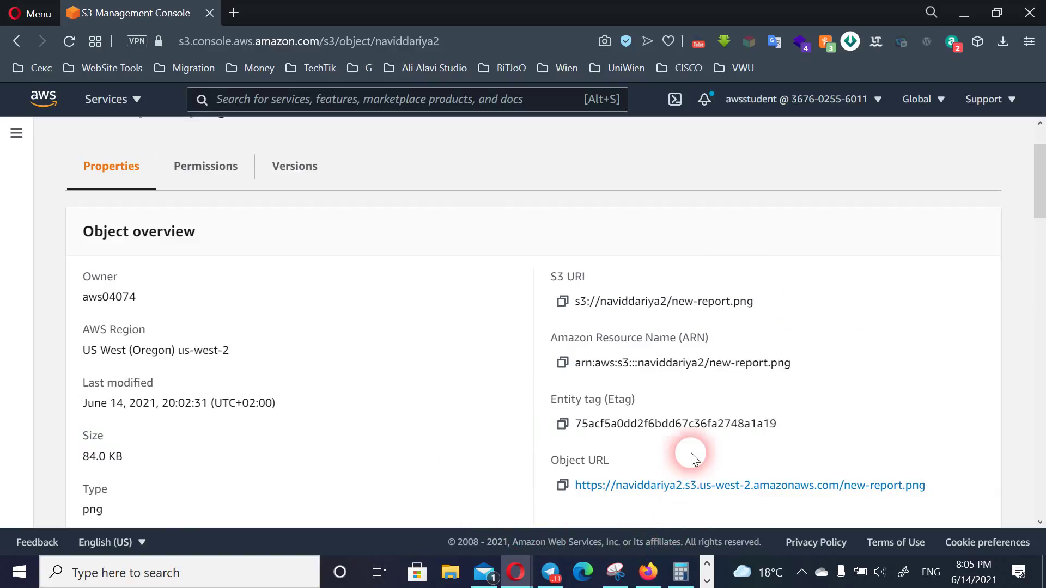